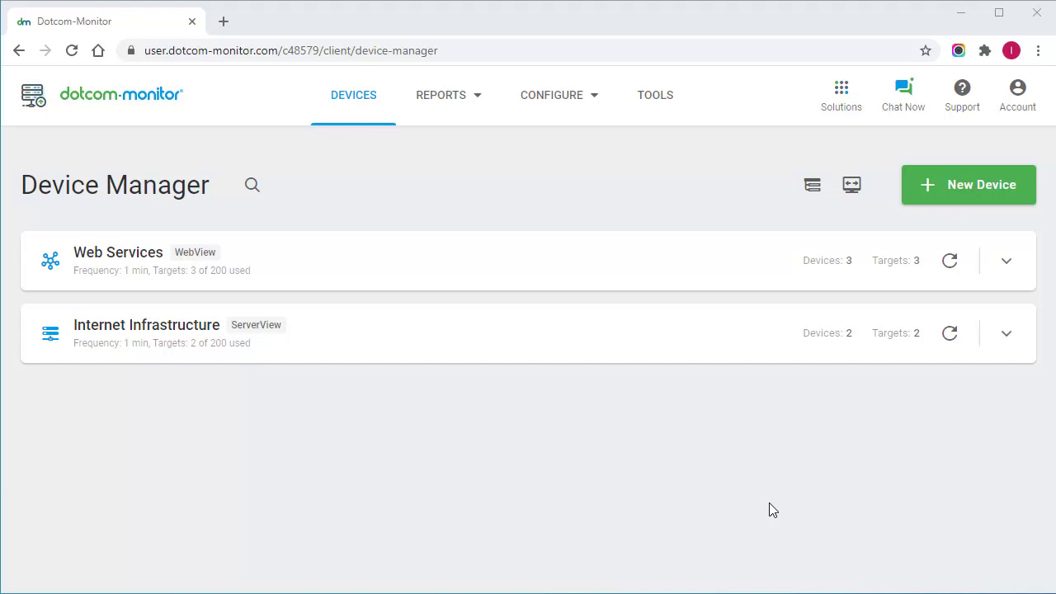
# Begin a new device and browse to the Performance Counters (MetricsView) options
pyautogui.click(921, 192)
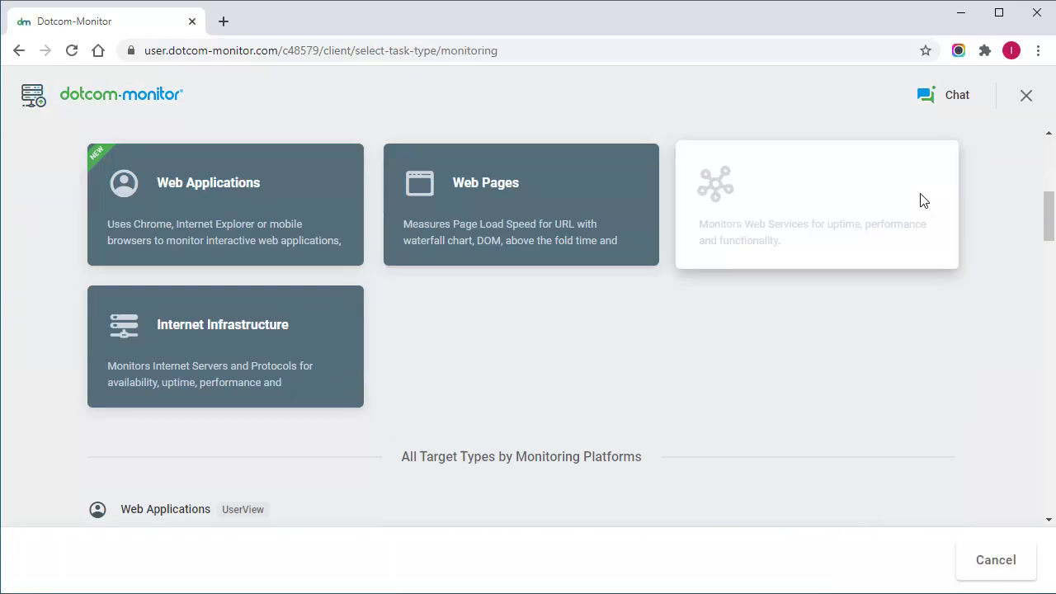
pyautogui.click(921, 202)
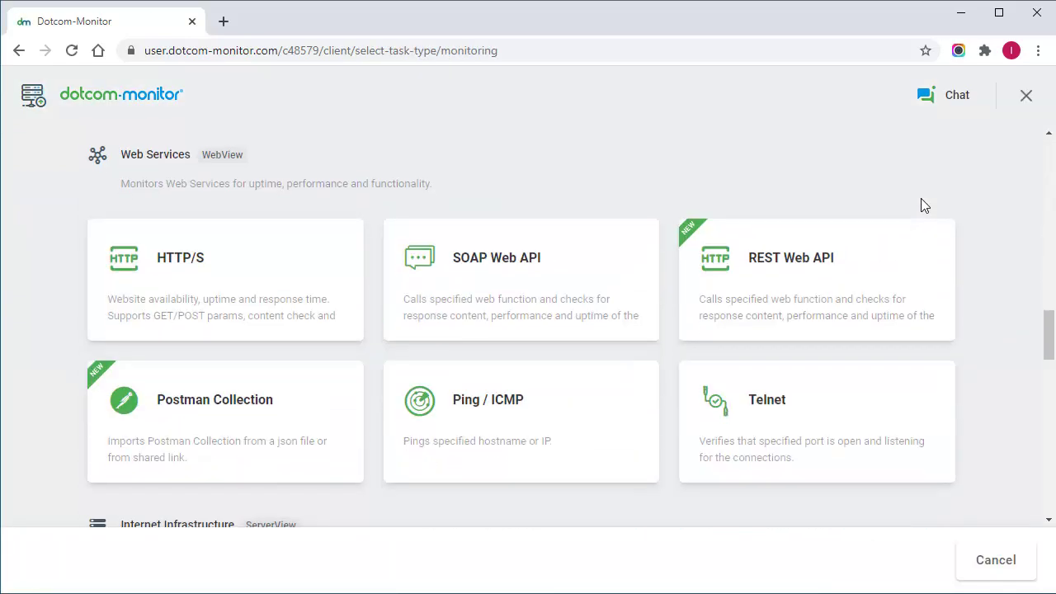
pyautogui.scroll(-10, 924, 206)
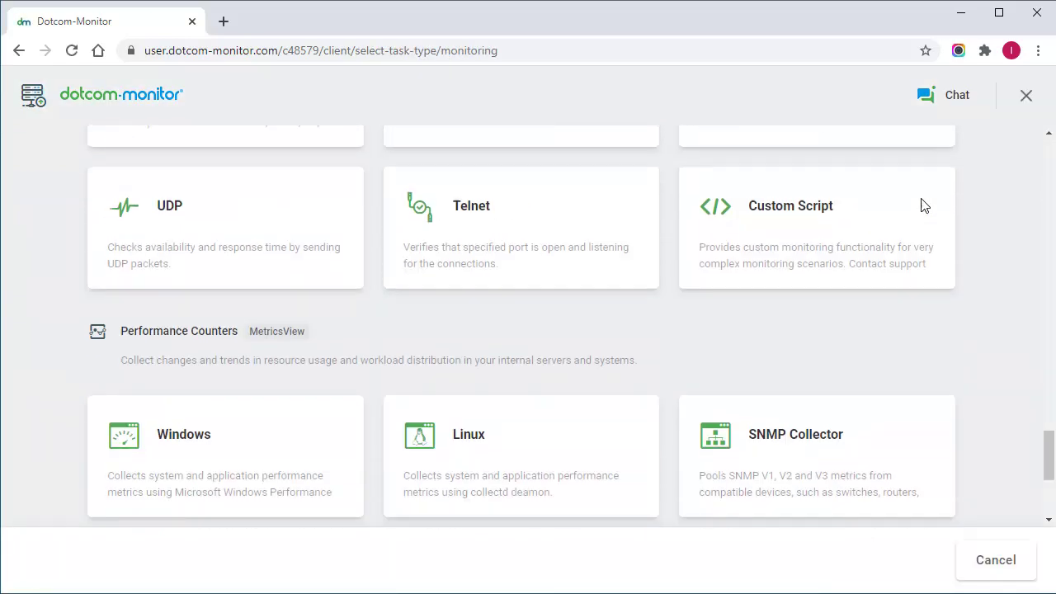
pyautogui.scroll(-4, 925, 205)
pyautogui.scroll(1, 925, 205)
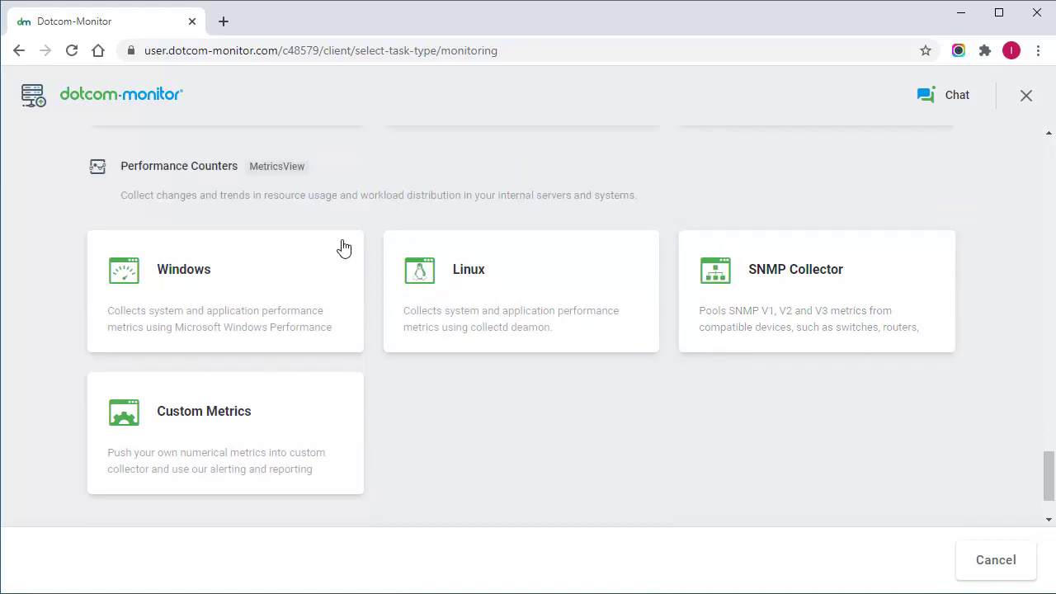
# Select the Windows performance counters card, creating a \\localhost\\ task
pyautogui.moveTo(276, 271)
pyautogui.click(226, 432)
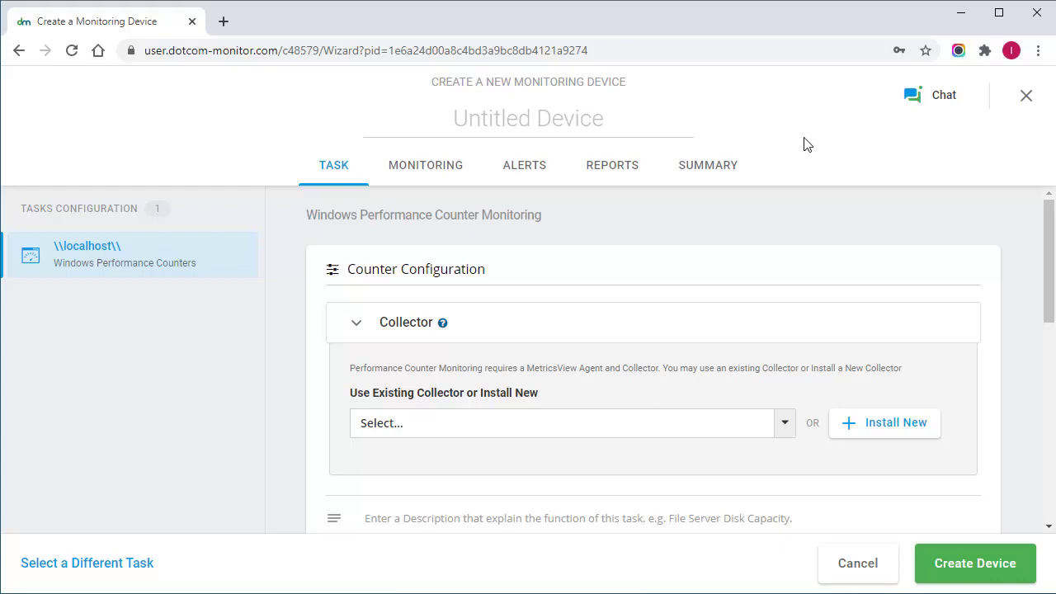
# Create a new collector named 'Windows' and download the MetricsView Agent installer
pyautogui.click(891, 429)
pyautogui.click(779, 537)
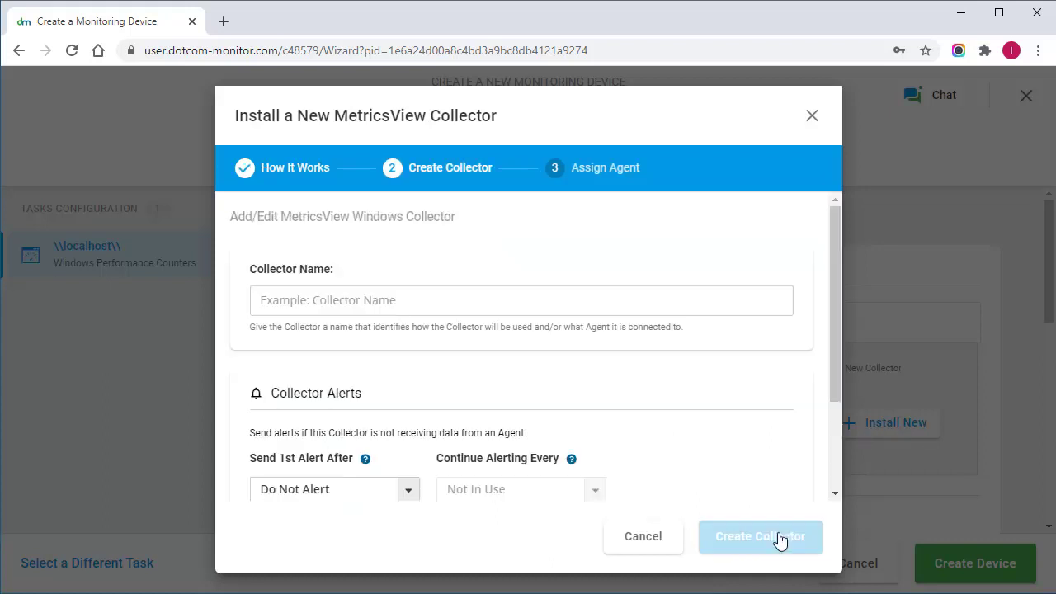
pyautogui.click(501, 297)
pyautogui.write('Windows')
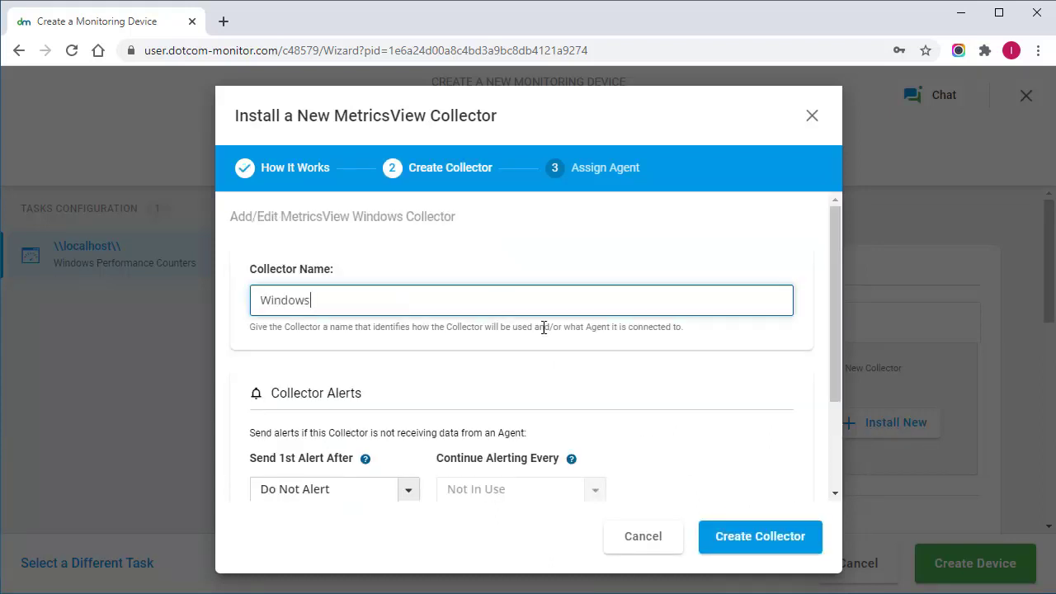
pyautogui.click(761, 538)
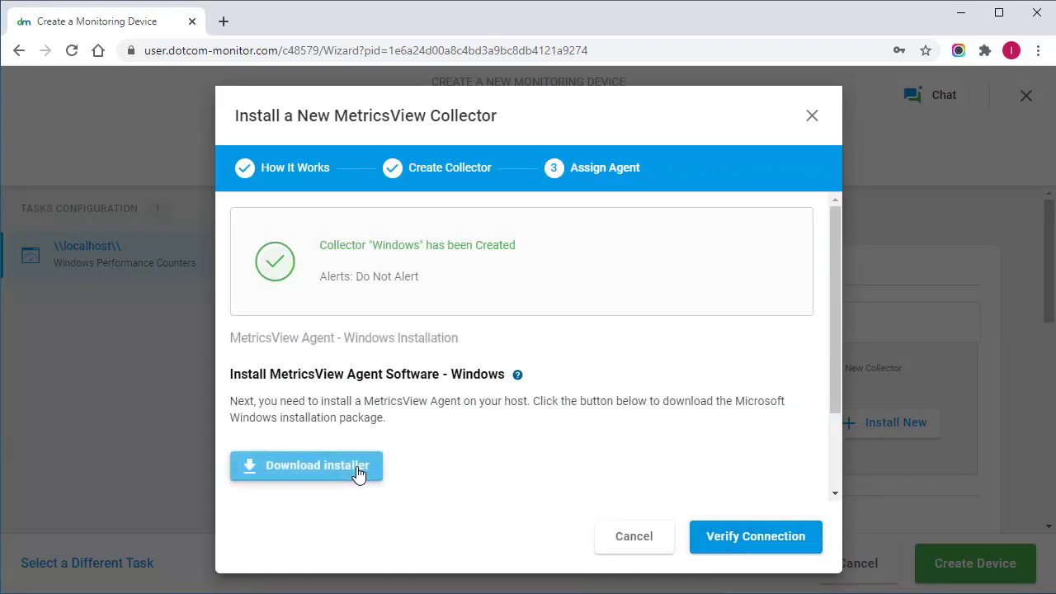
pyautogui.click(357, 467)
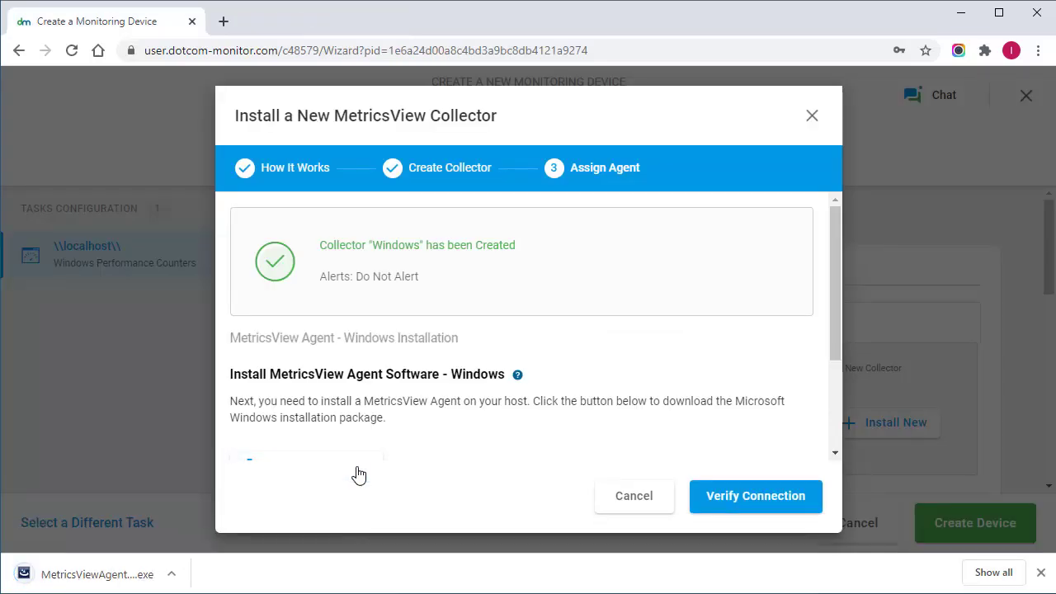
# Run the MetricsView Agent installer, accepting the license and default folder through Finish
pyautogui.click(92, 574)
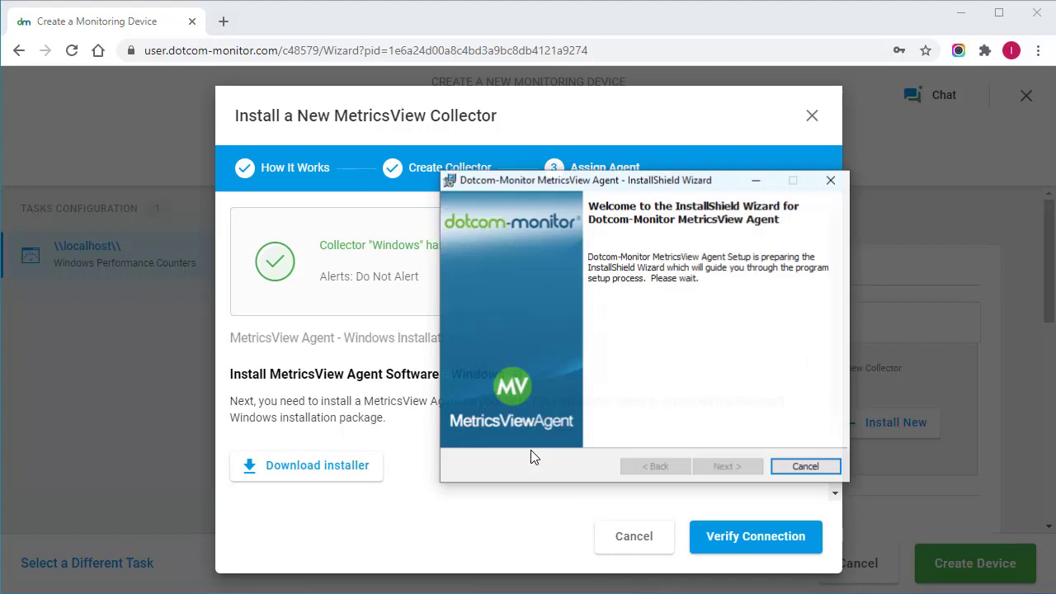
pyautogui.click(583, 407)
pyautogui.click(716, 468)
pyautogui.click(715, 469)
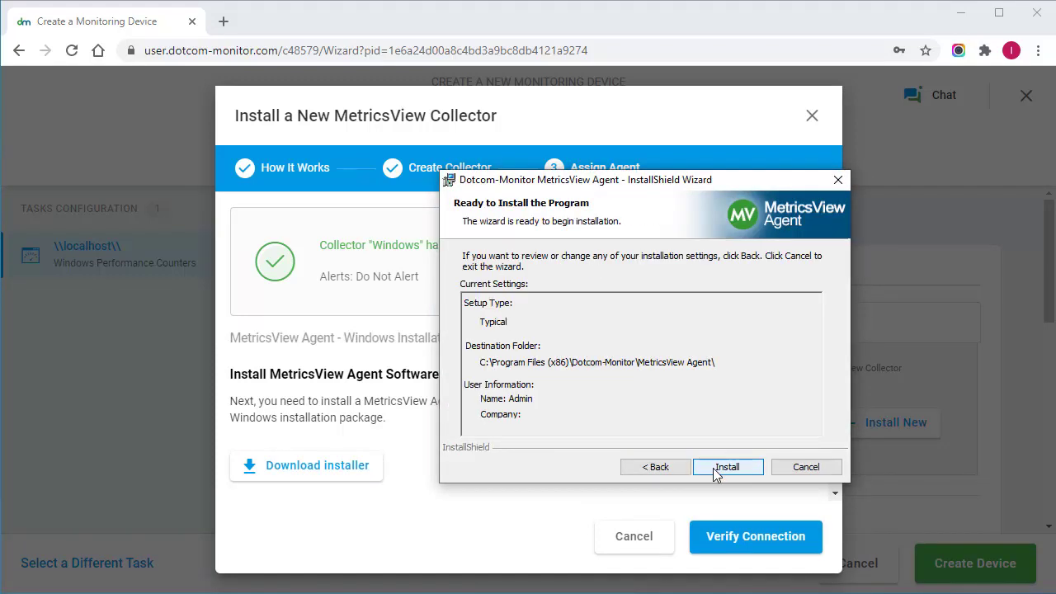
pyautogui.click(714, 468)
pyautogui.click(715, 468)
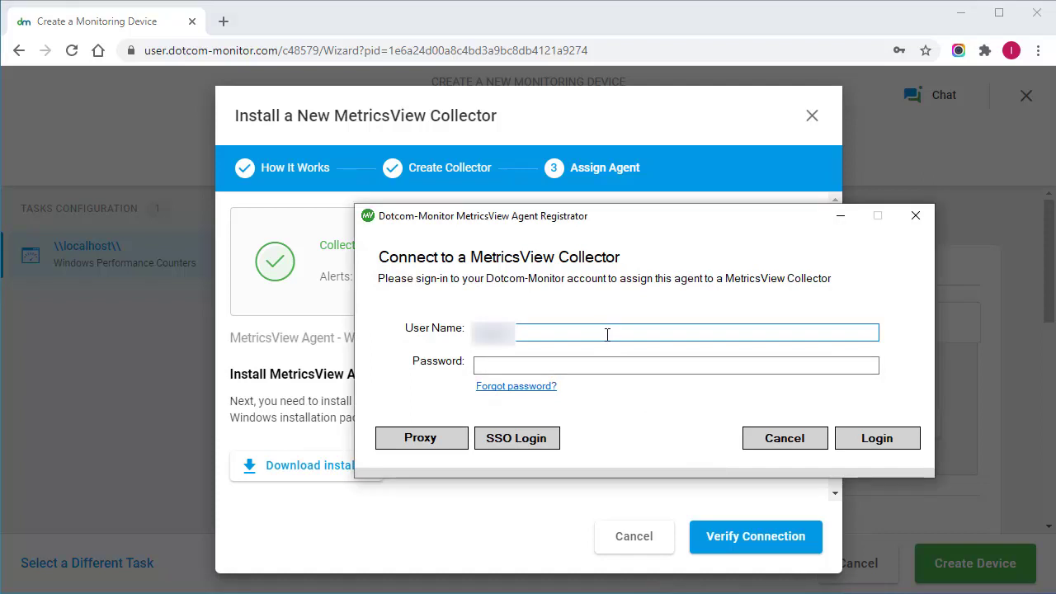
# Sign in to the Agent Registrator with the account password and choose the company account
pyautogui.click(597, 365)
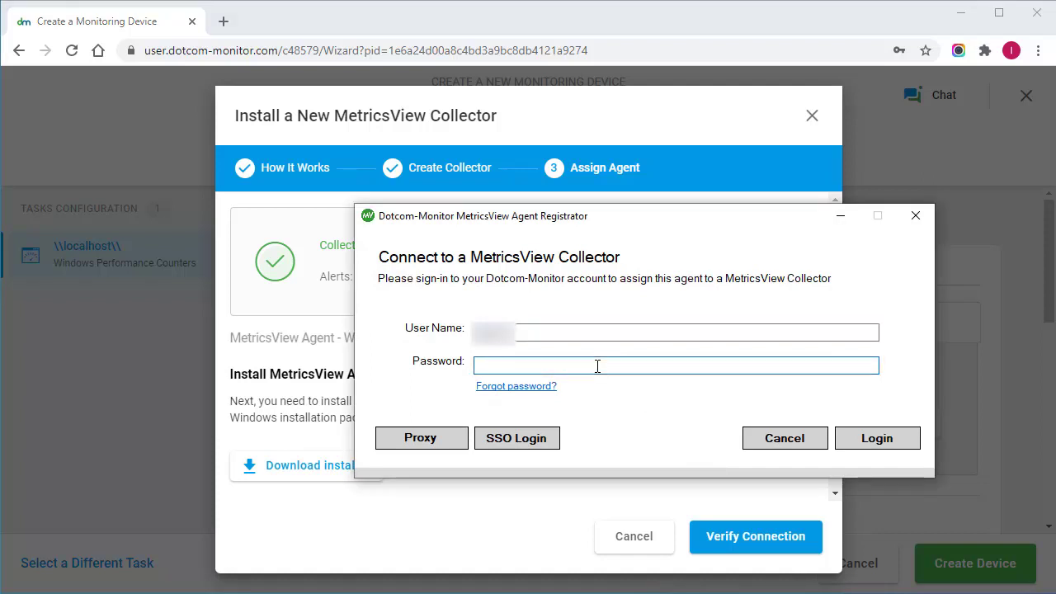
pyautogui.write('••••••')
pyautogui.click(875, 438)
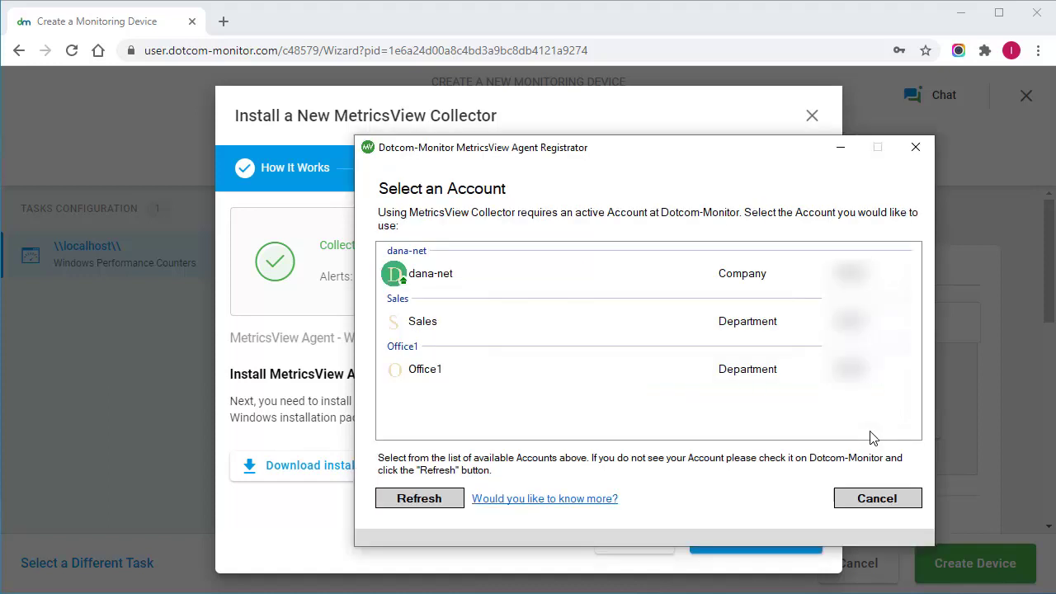
pyautogui.click(578, 264)
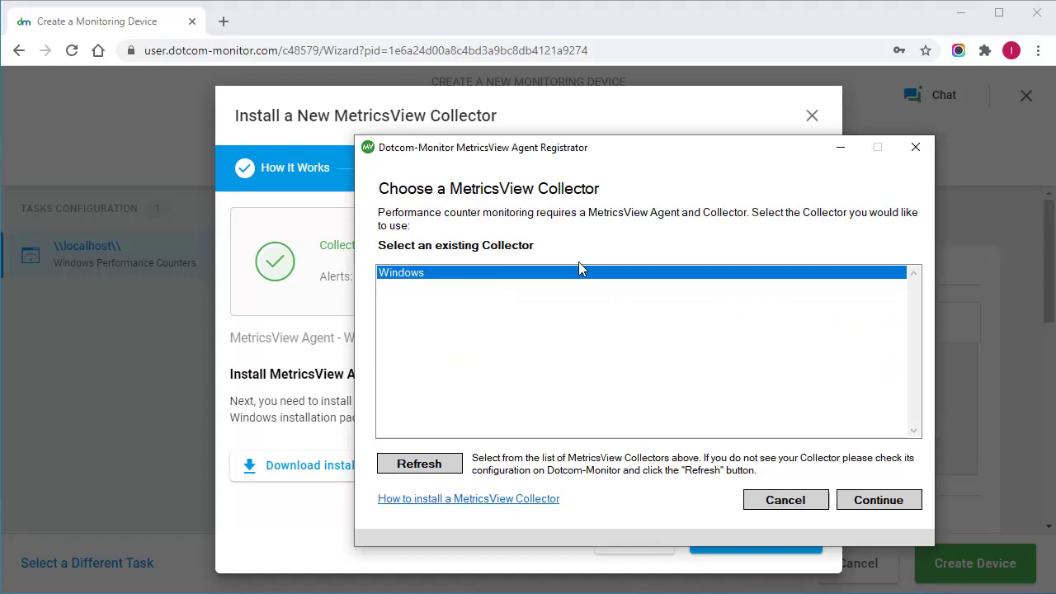
# Register the agent to collector Windows with the service running as Local System
pyautogui.click(874, 508)
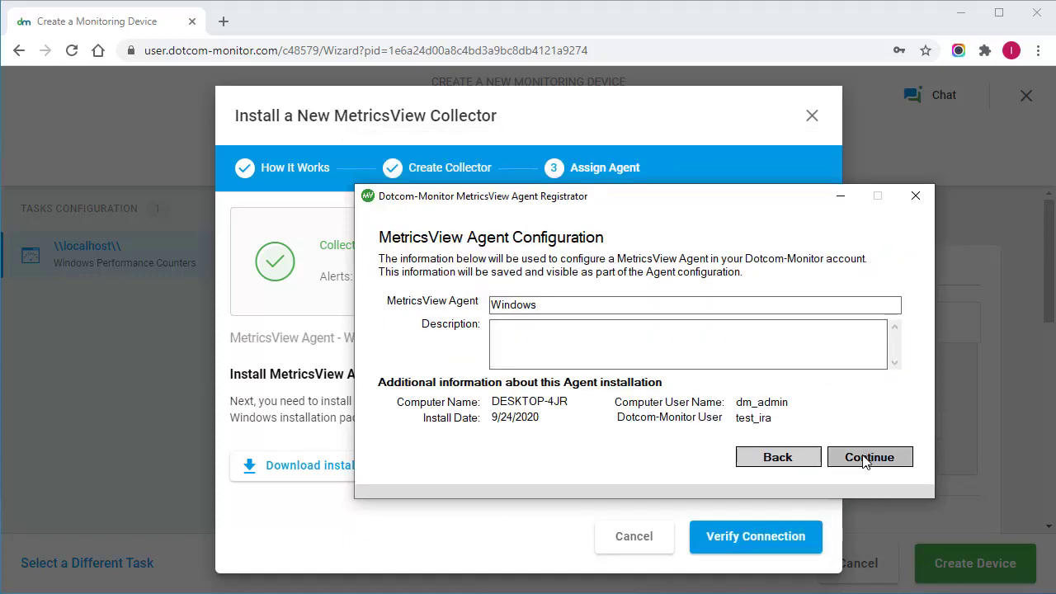
pyautogui.click(867, 460)
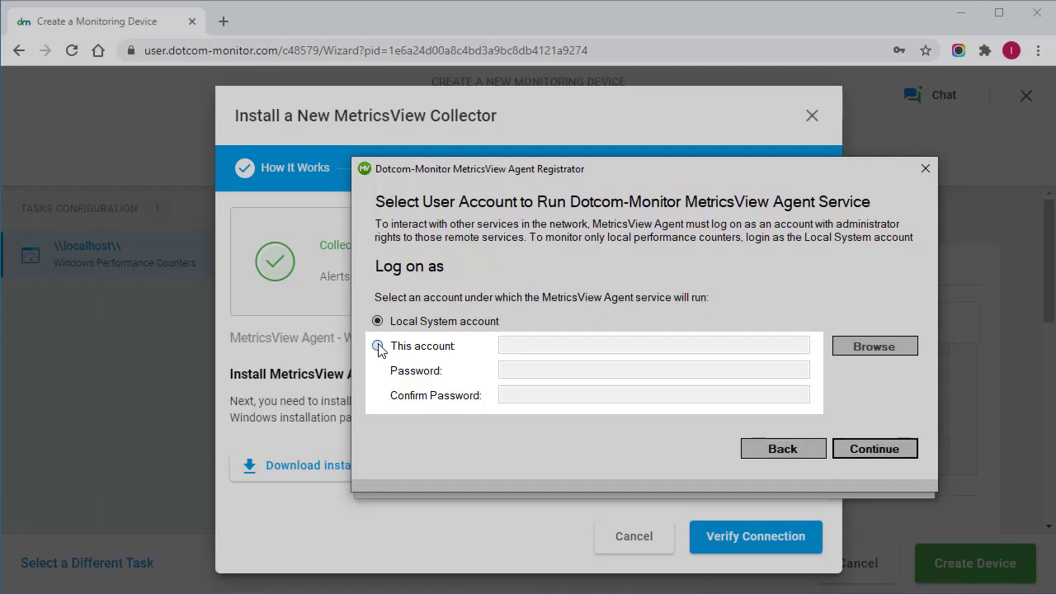
pyautogui.click(378, 346)
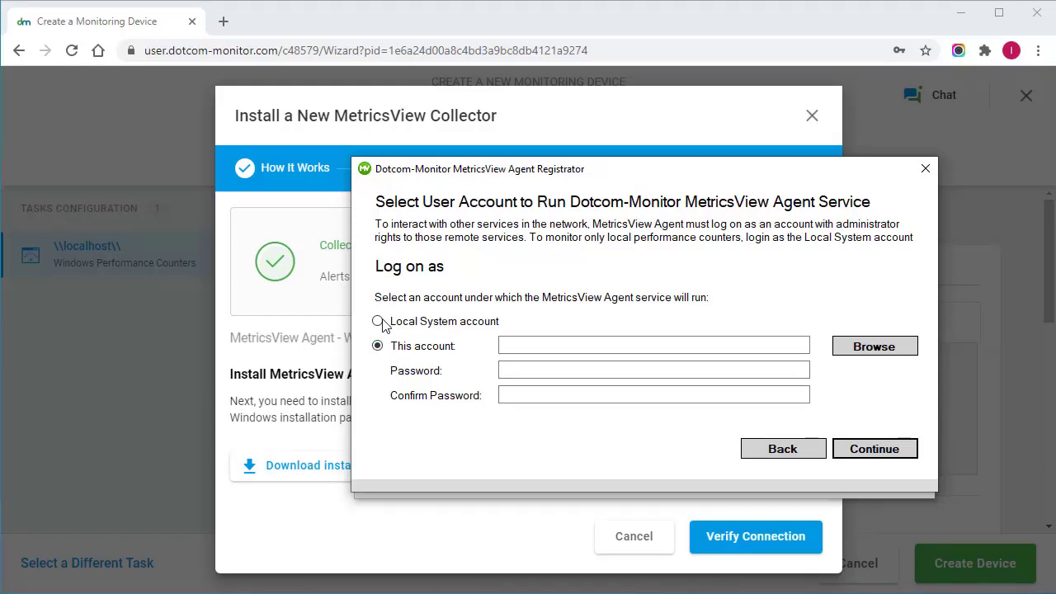
pyautogui.click(381, 322)
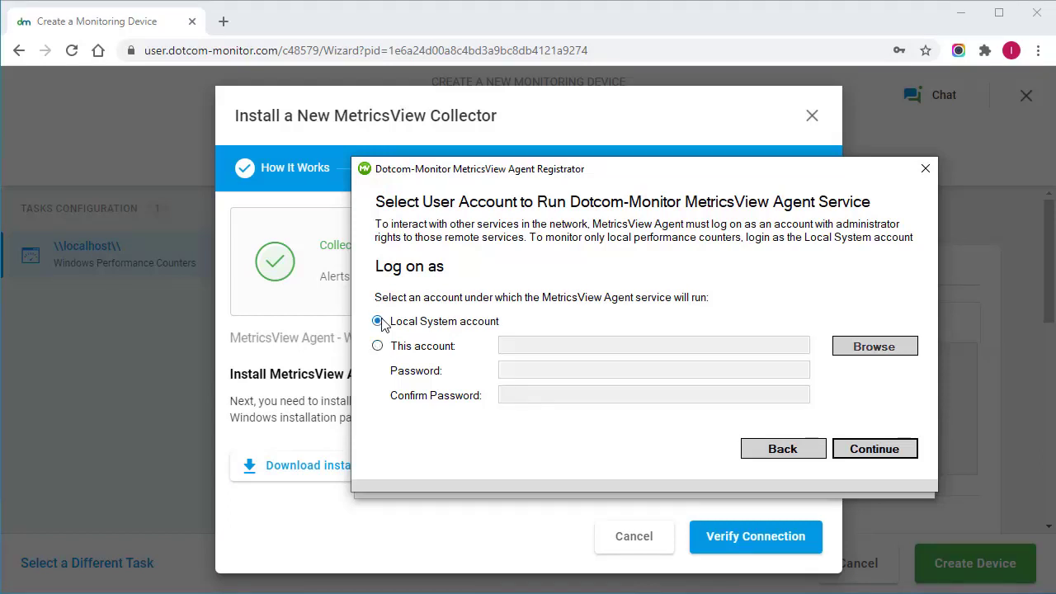
pyautogui.click(865, 457)
pyautogui.click(861, 418)
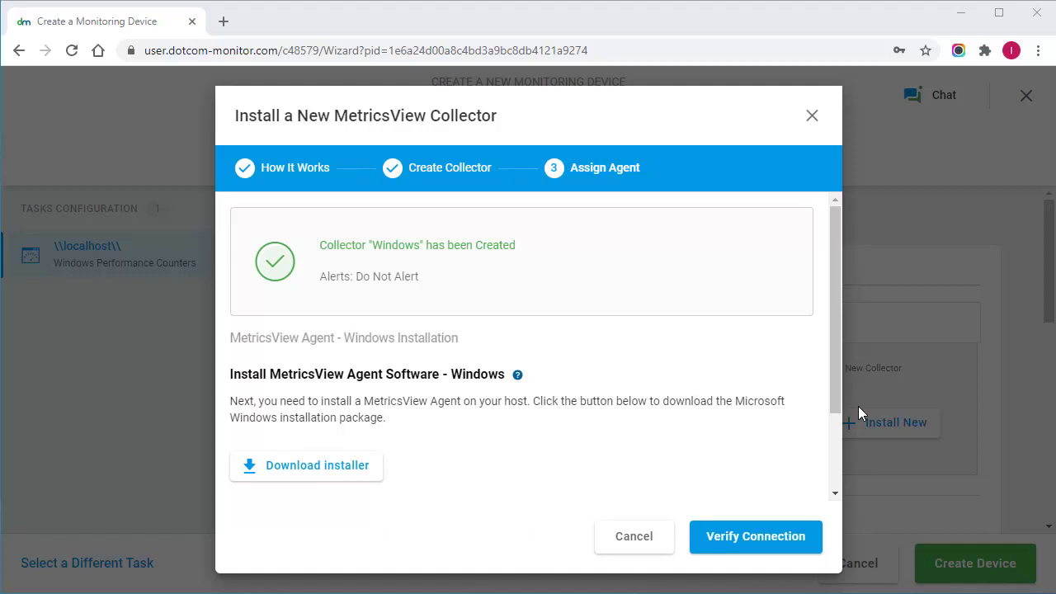
# Verify the collector connection, then open the Counter Category list to find Processor
pyautogui.click(733, 545)
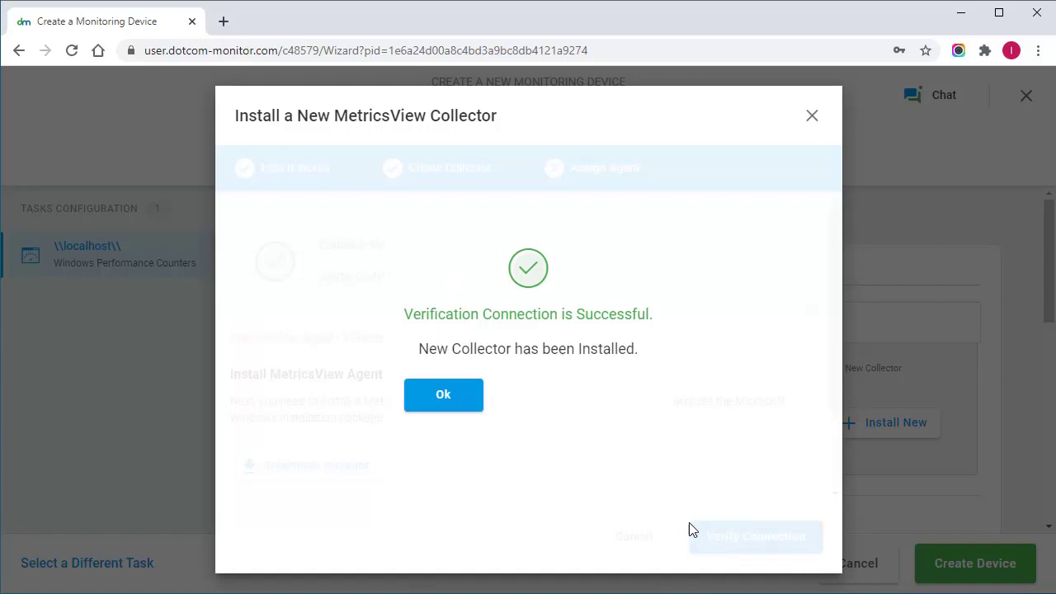
pyautogui.click(477, 407)
pyautogui.scroll(-2, 467, 399)
pyautogui.scroll(-4, 466, 397)
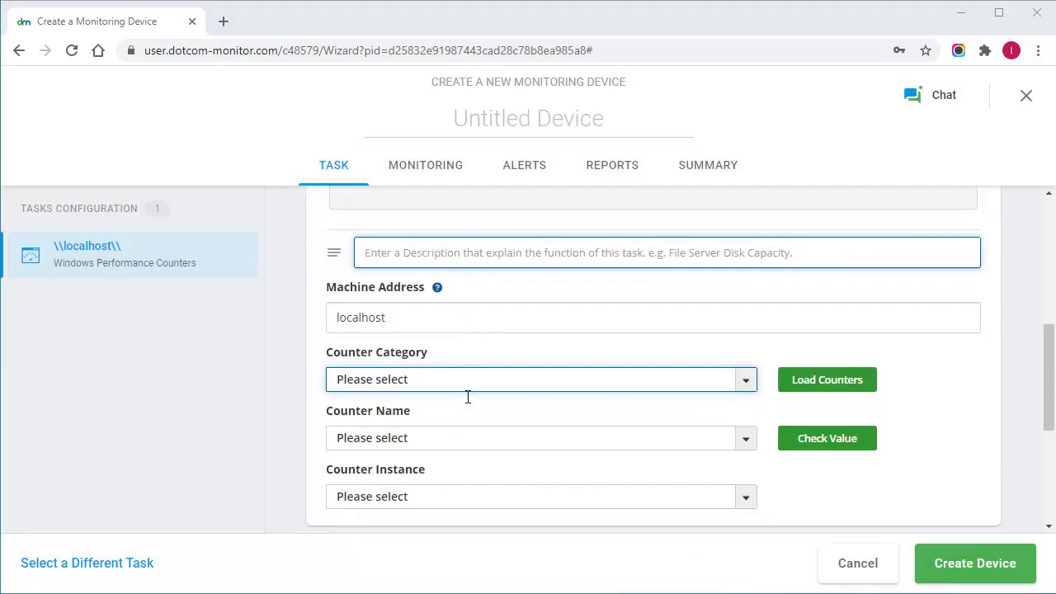
pyautogui.click(746, 295)
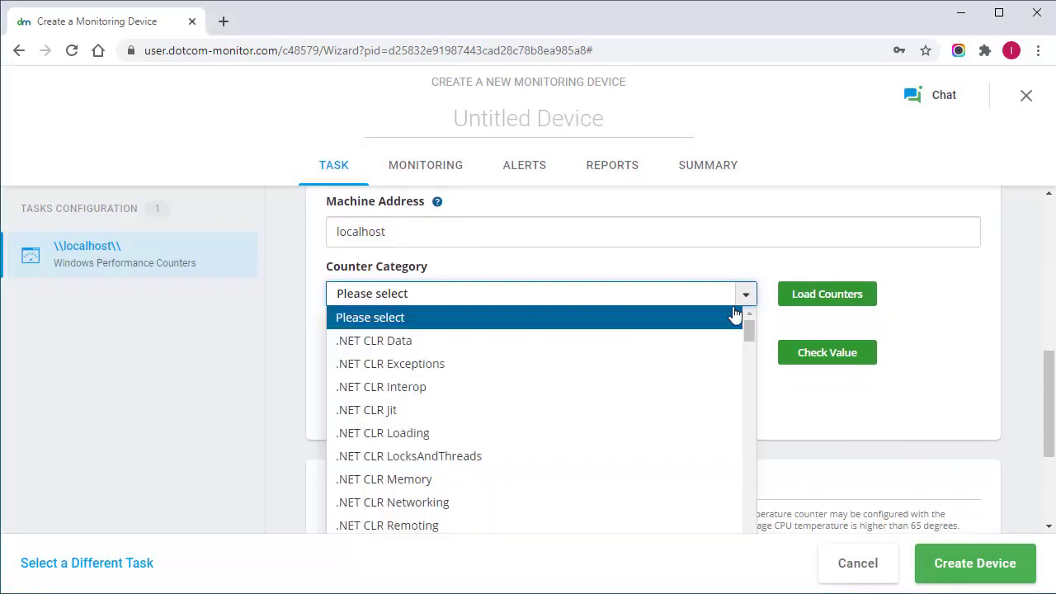
pyautogui.scroll(-7, 710, 330)
pyautogui.scroll(-10, 697, 343)
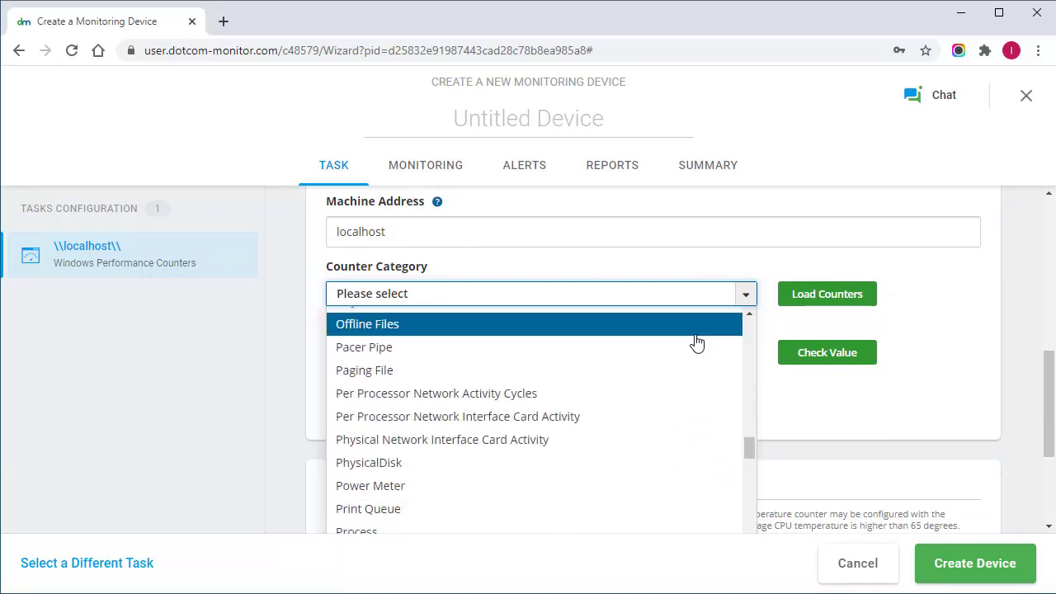
pyautogui.scroll(-3, 697, 342)
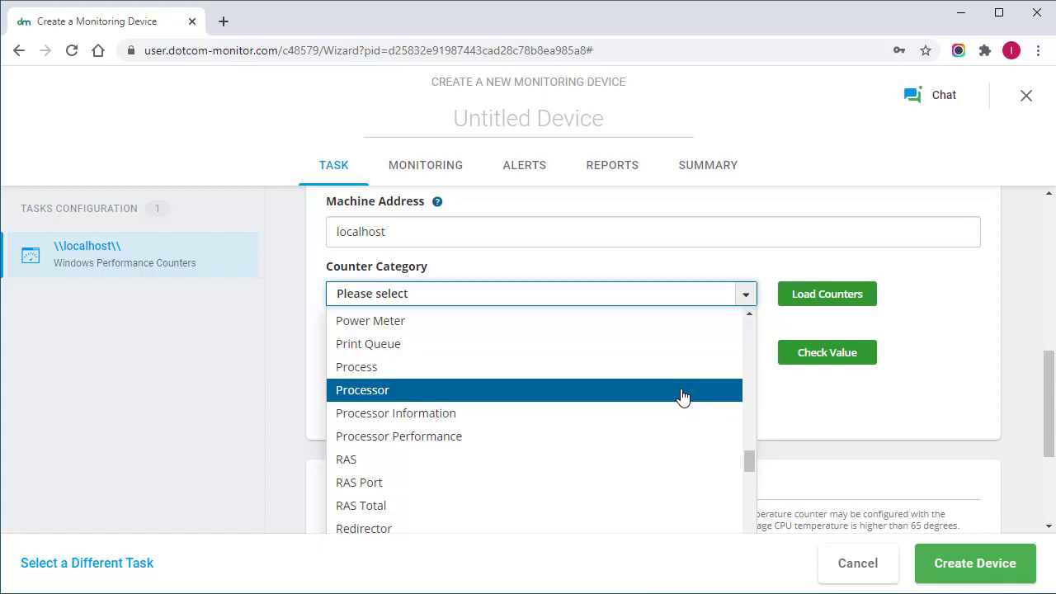
# Set the counter category to Processor and the counter name to % Processor Time
pyautogui.click(682, 396)
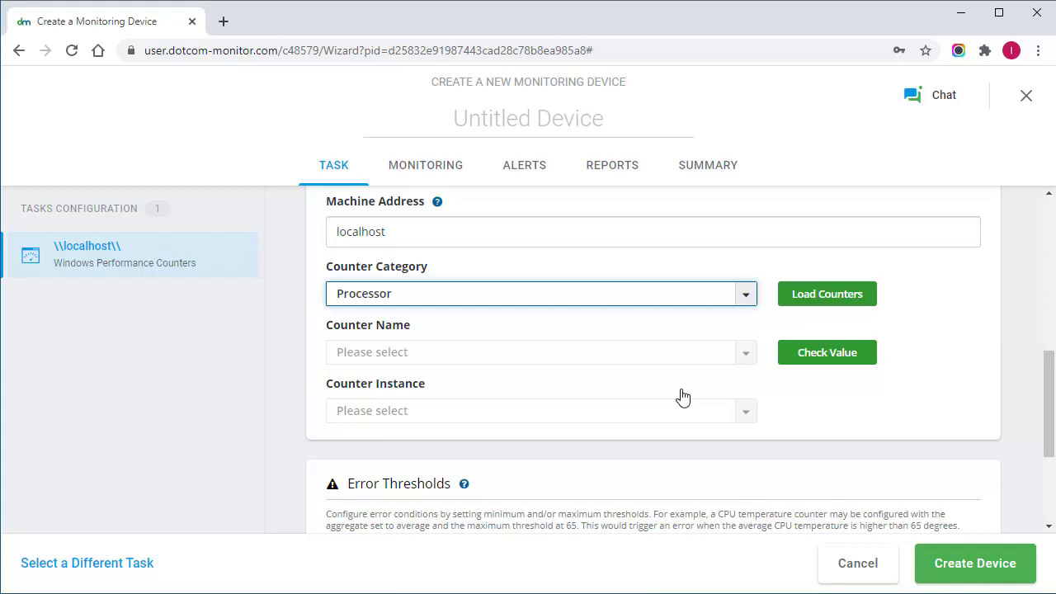
pyautogui.click(749, 351)
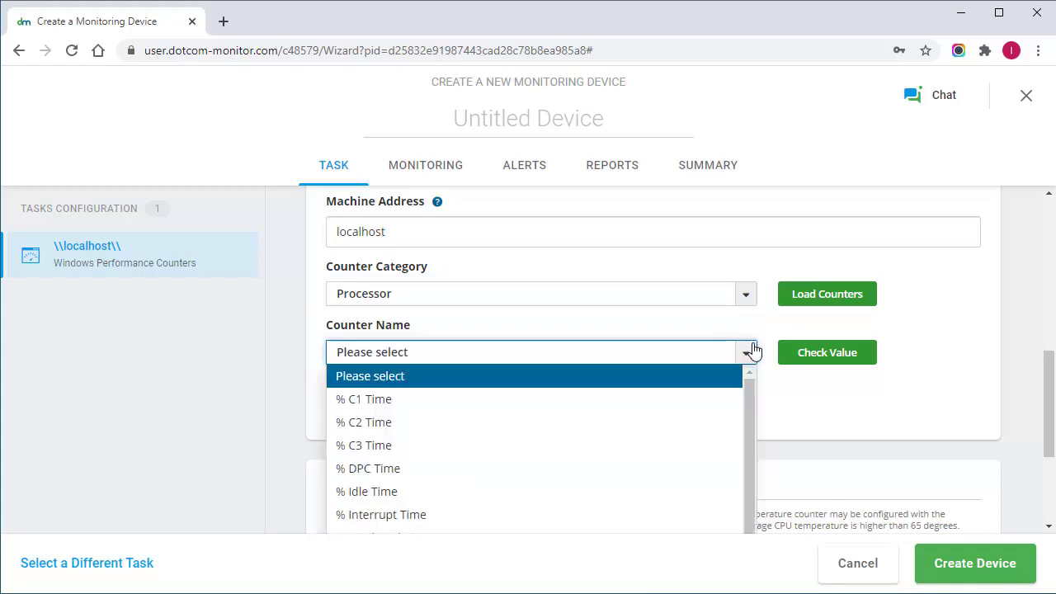
pyautogui.scroll(-1, 717, 387)
pyautogui.scroll(-1, 717, 388)
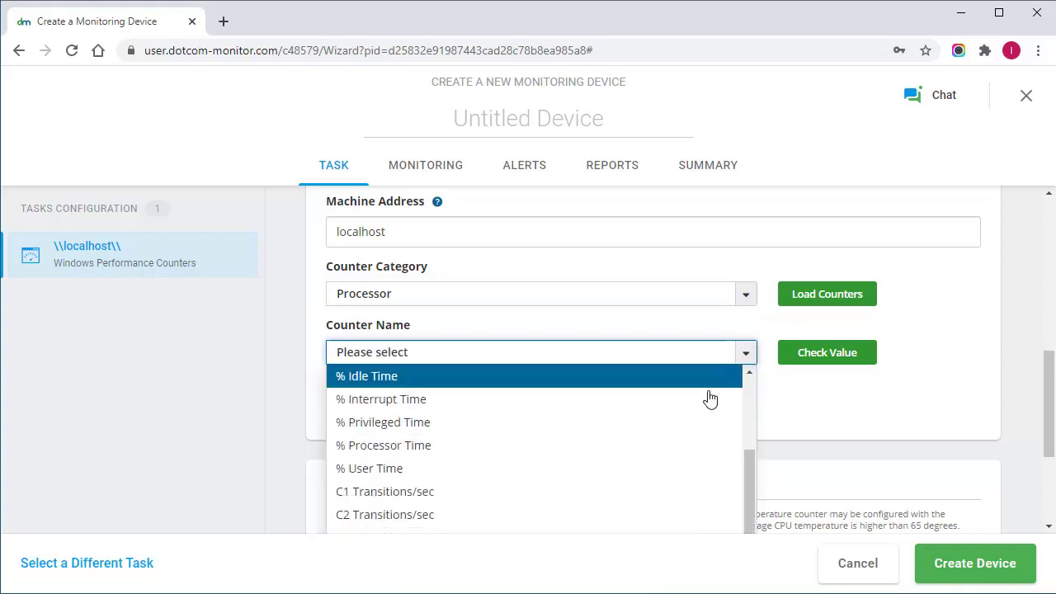
pyautogui.click(710, 447)
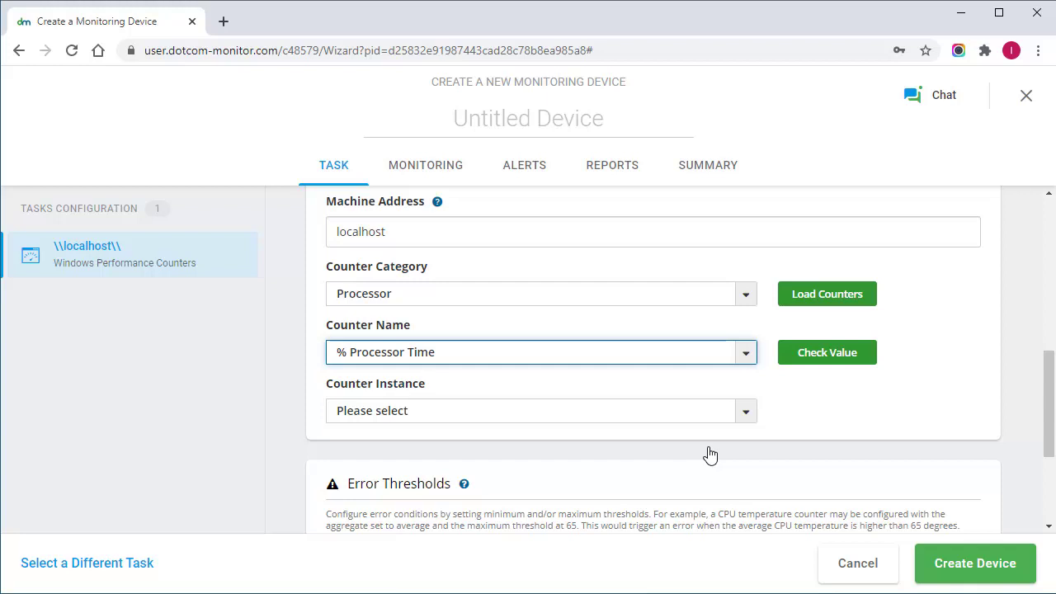
# Choose the _Total instance and check the value, which returns about 33.79
pyautogui.click(753, 412)
pyautogui.scroll(-1, 745, 424)
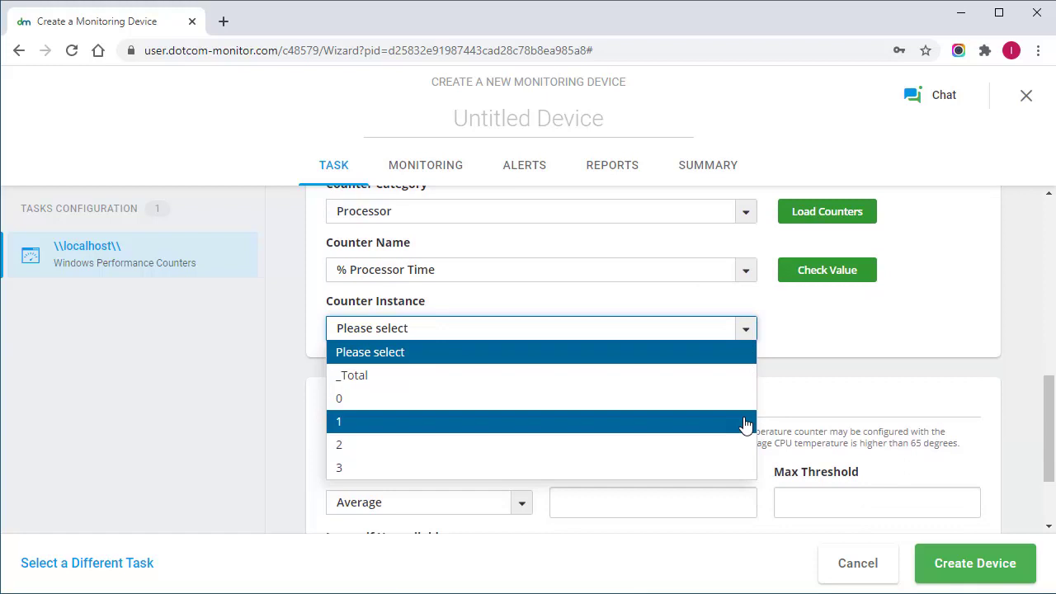
pyautogui.click(724, 382)
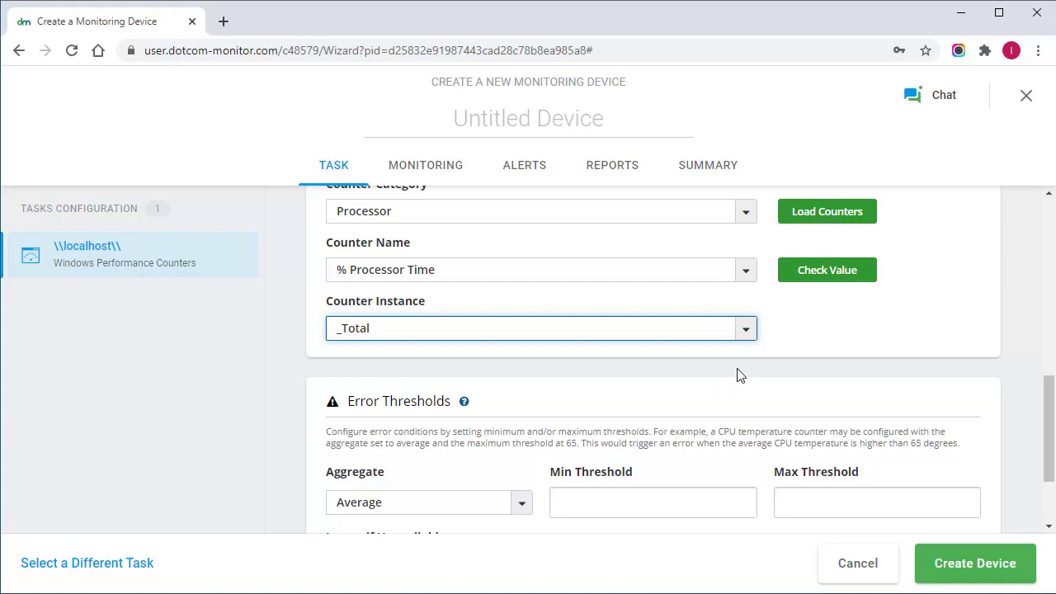
pyautogui.click(846, 277)
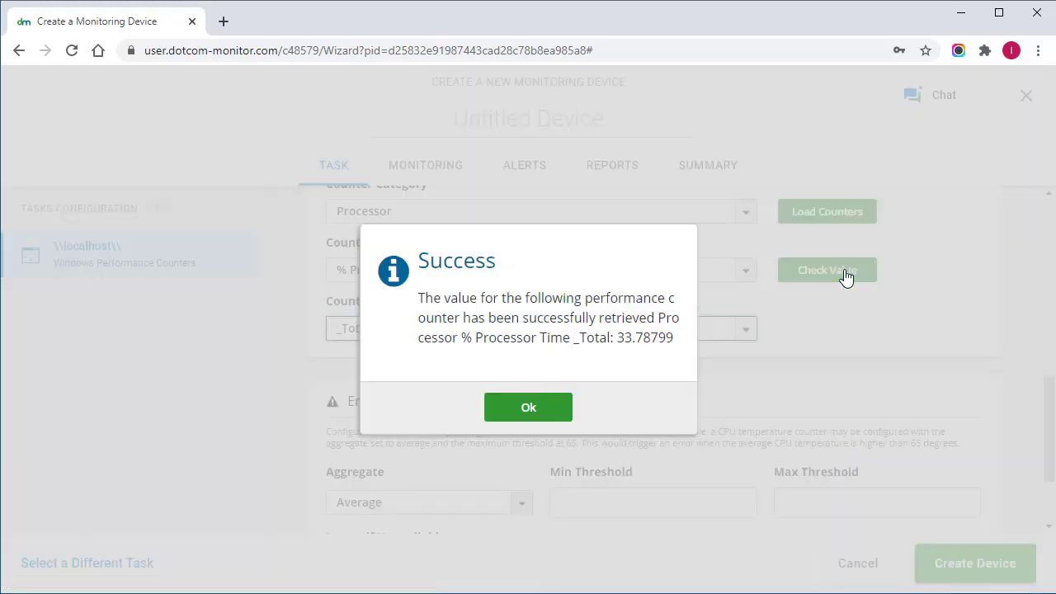
pyautogui.click(561, 413)
pyautogui.scroll(-3, 560, 416)
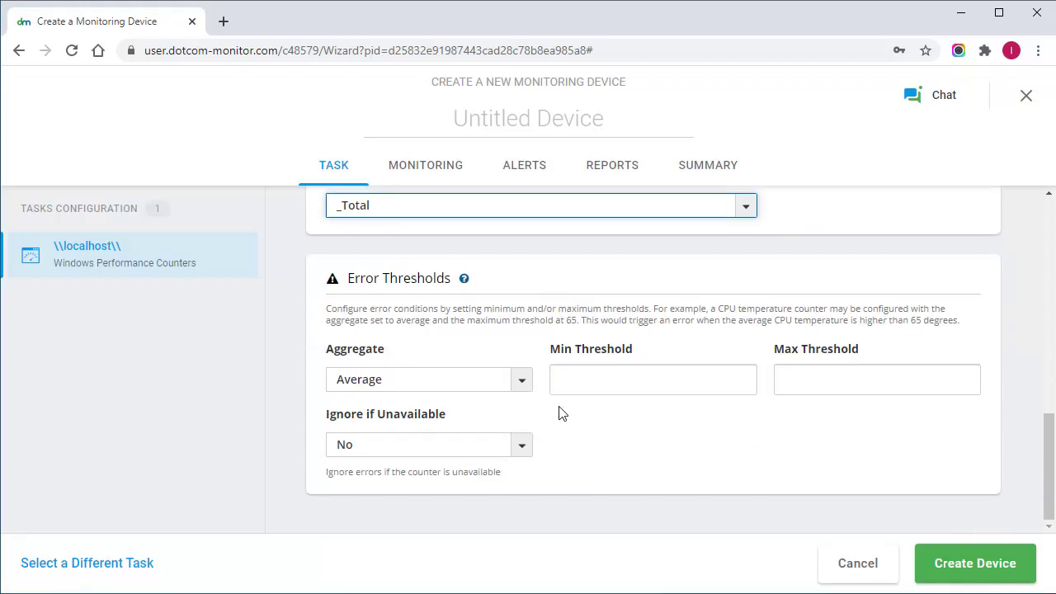
pyautogui.click(524, 385)
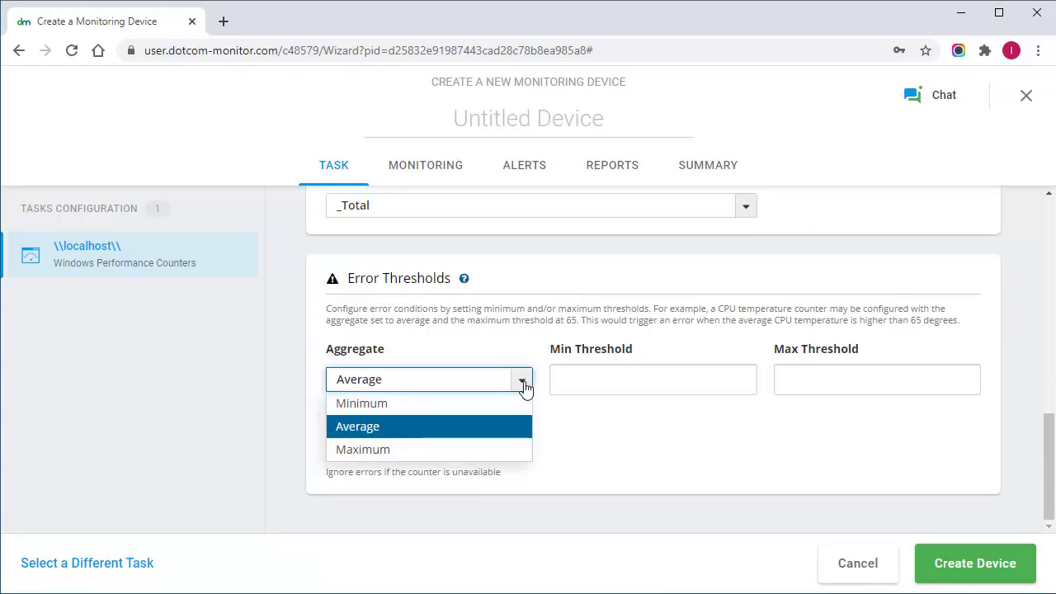
pyautogui.click(505, 431)
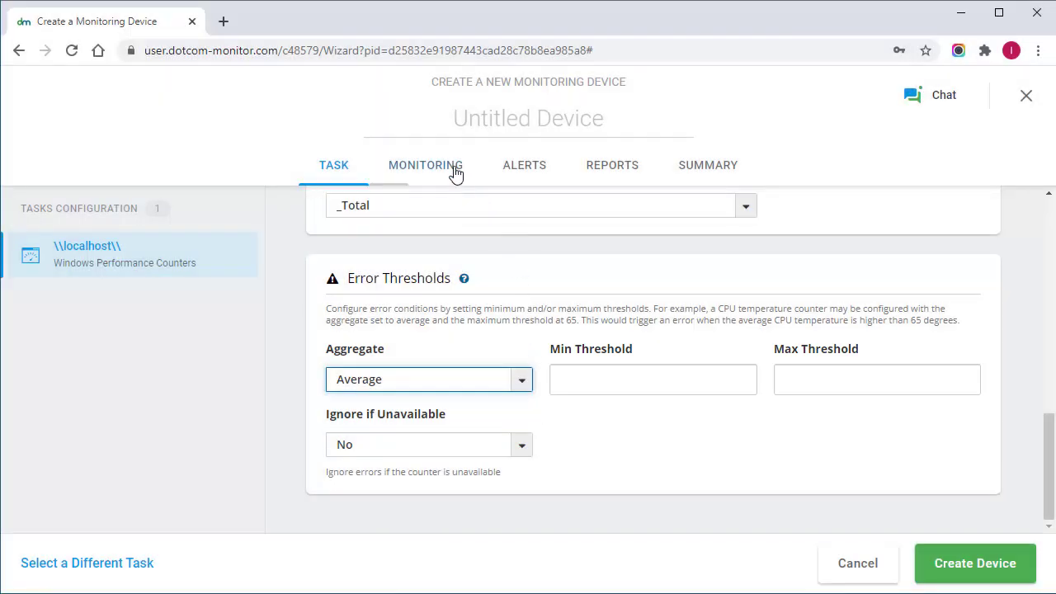
# Keep the monitoring frequency at 15 min
pyautogui.click(456, 169)
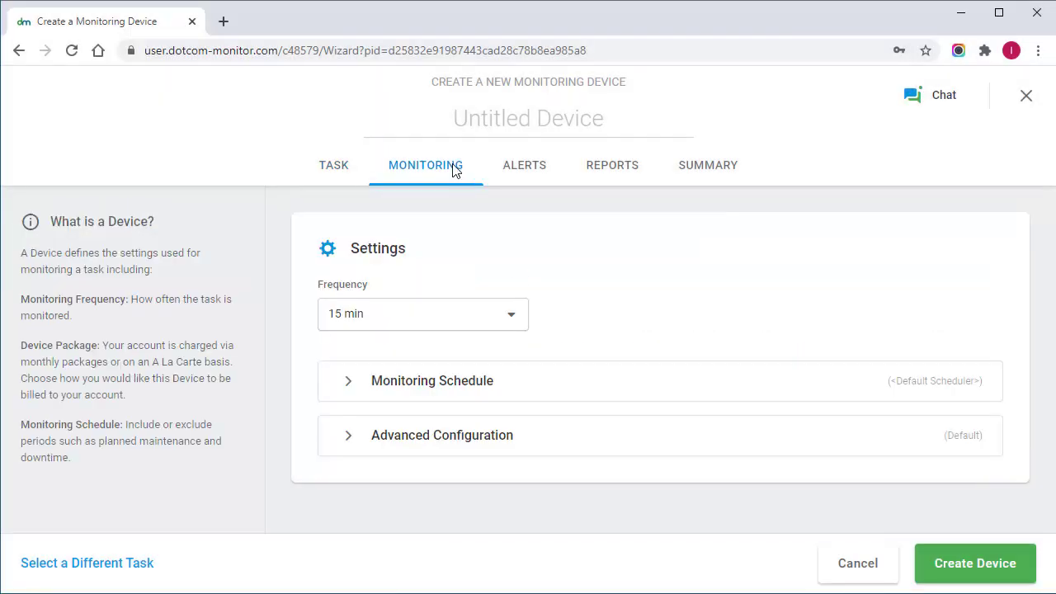
pyautogui.click(511, 325)
pyautogui.click(511, 325)
# Add (Default Group) as the device's alert recipient group
pyautogui.click(525, 170)
pyautogui.click(949, 250)
pyautogui.click(155, 283)
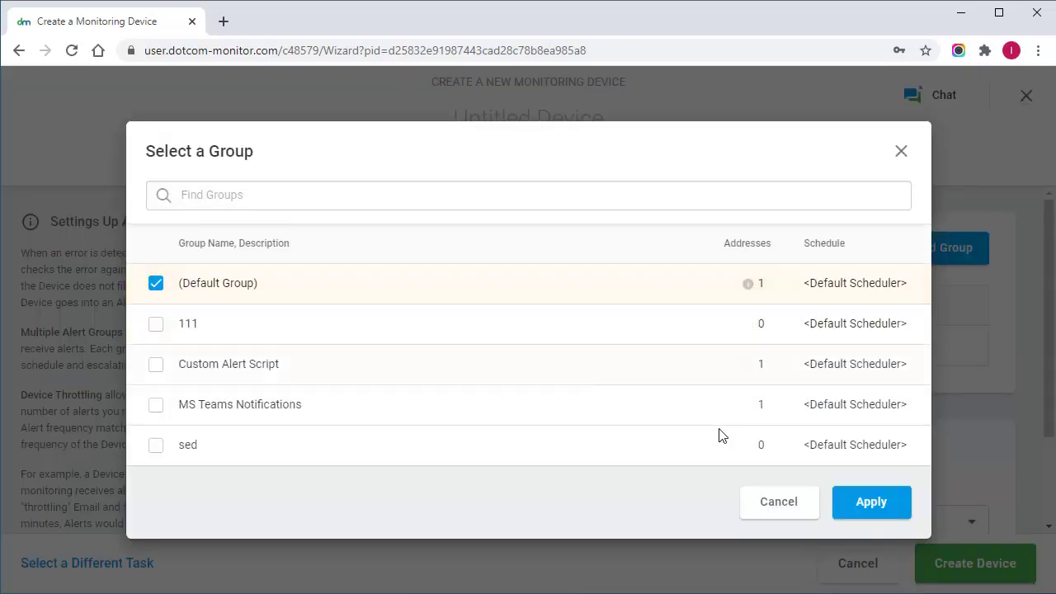
pyautogui.click(872, 502)
# Review the device's REPORTS options
pyautogui.click(613, 171)
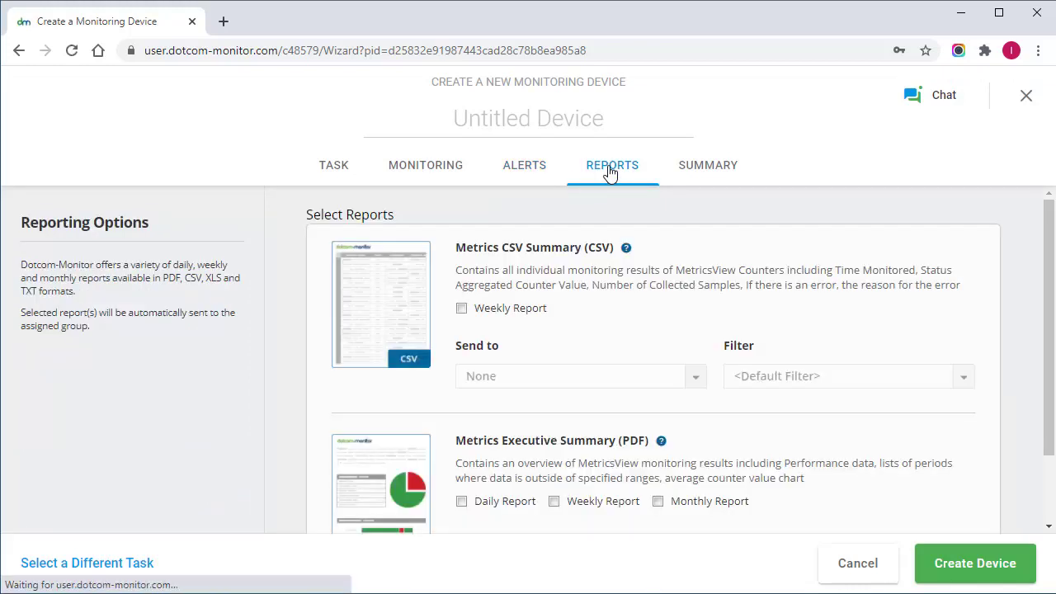
pyautogui.scroll(-2, 648, 235)
pyautogui.scroll(2, 680, 248)
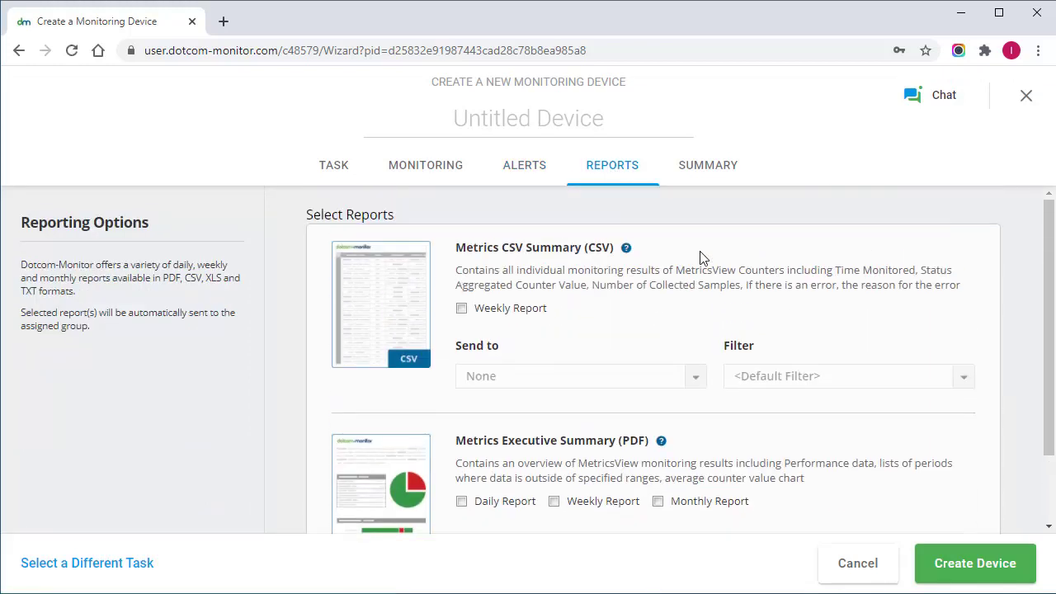
# Finish the wizard with Create Device, returning to Device Manager
pyautogui.click(976, 569)
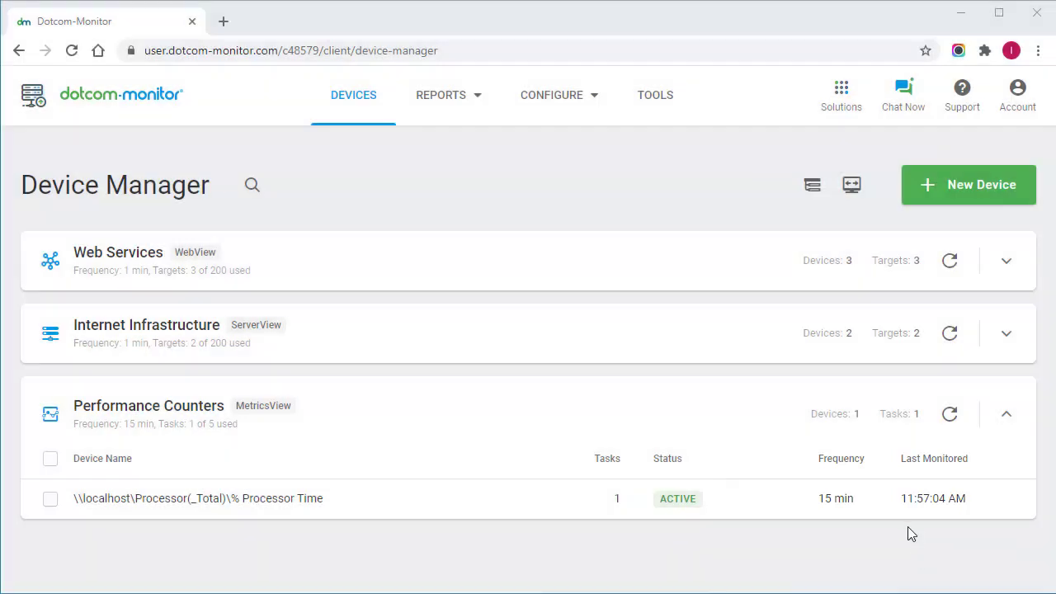
# Open the device's Online Reporting log and scroll to the five OK results
pyautogui.click(898, 506)
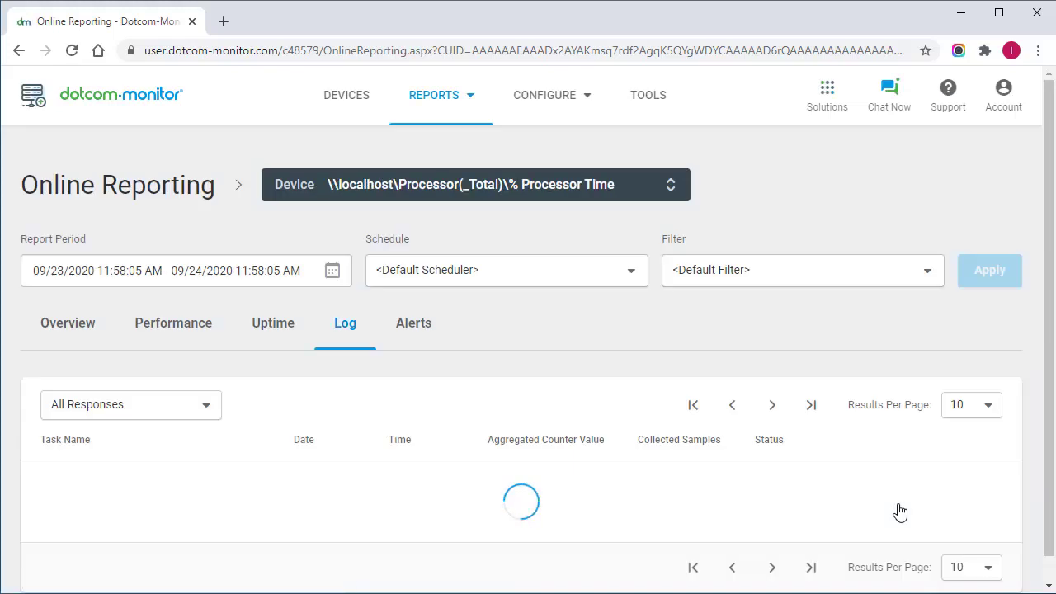
pyautogui.scroll(-3, 900, 512)
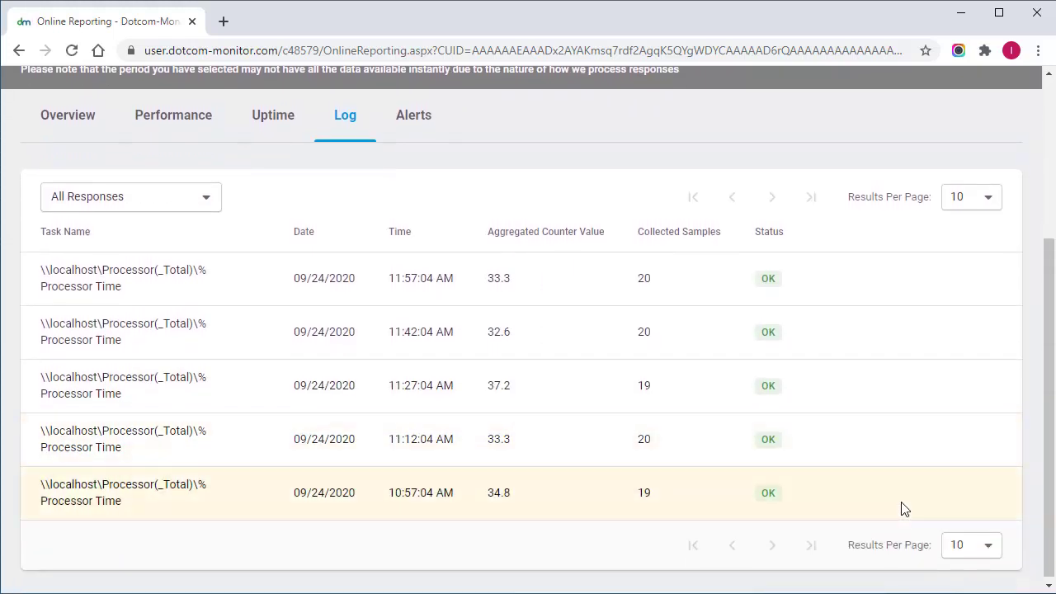